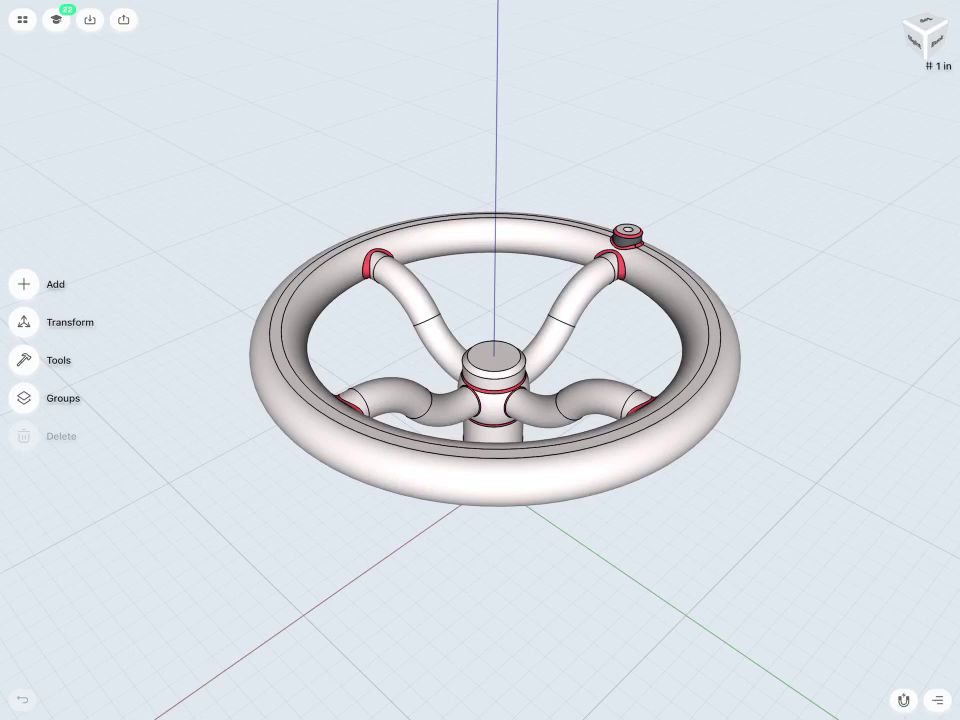
# Start the combined Move/Rotate/Scale transform from the transform options.
pyautogui.click(23, 322)
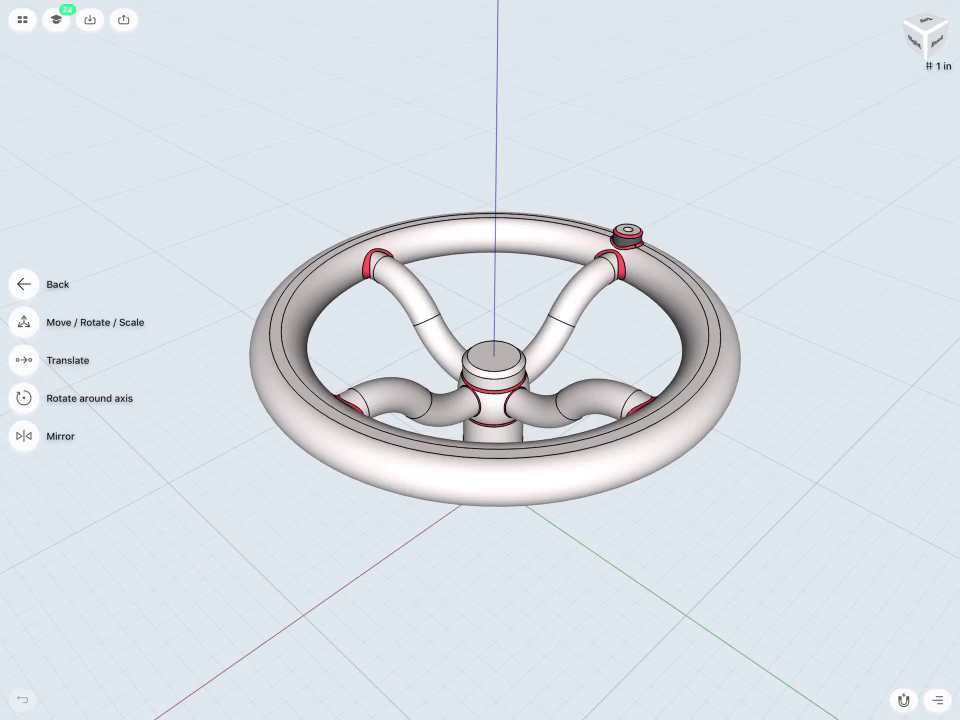
pyautogui.click(22, 322)
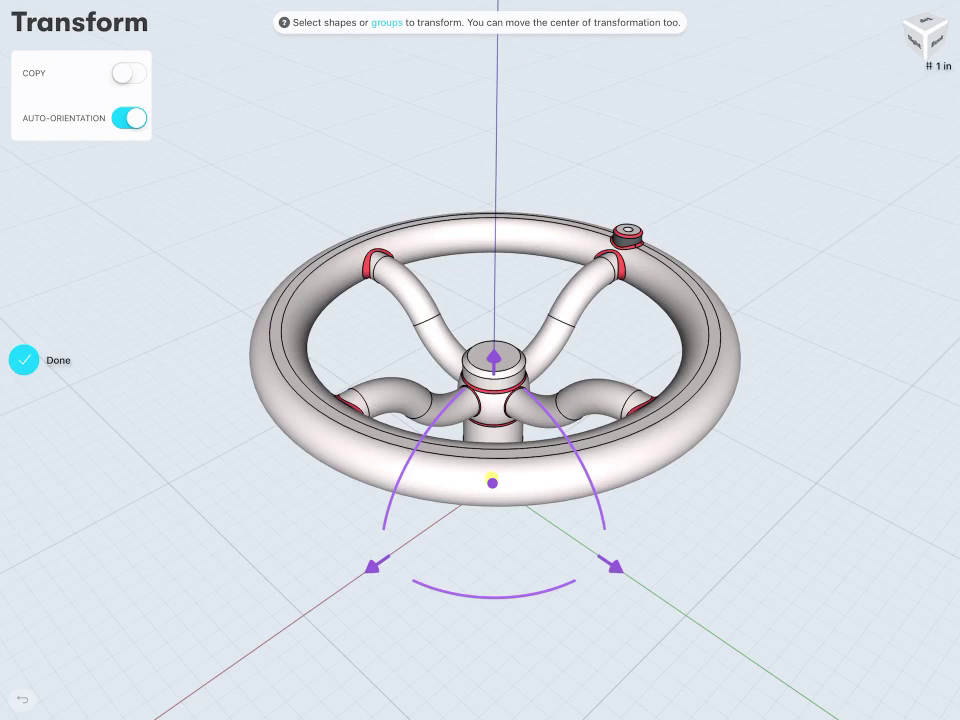
# Select the whole hand wheel body as the transform target from its outer ring.
pyautogui.click(668, 446)
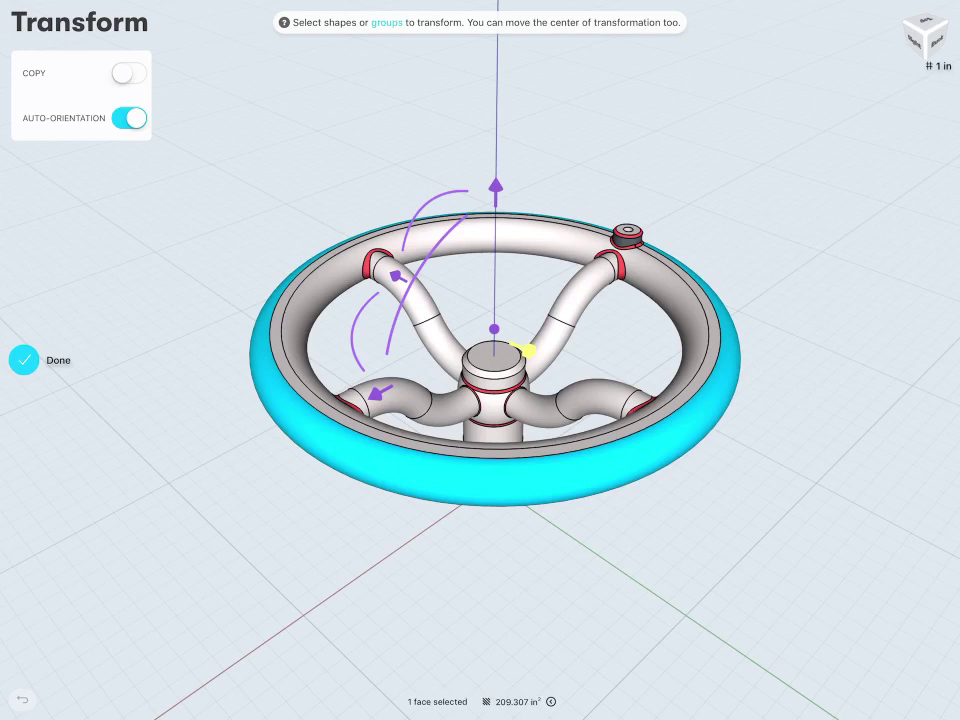
pyautogui.doubleClick(669, 448)
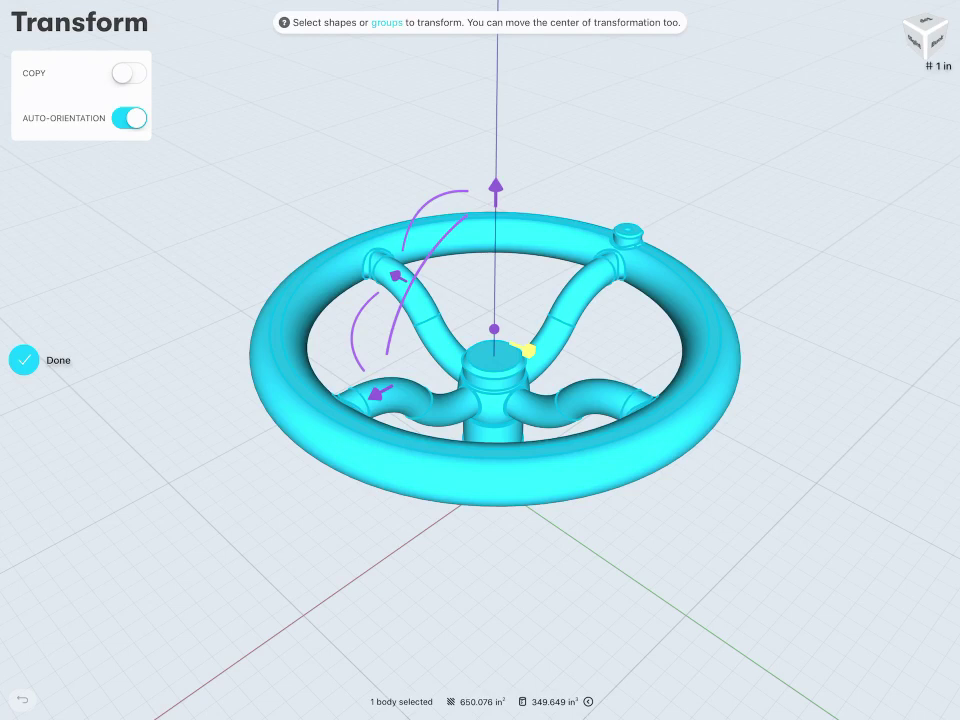
# Try the pivot on the rim knob, return it to the hub, then raise the wheel about 6.3 inches.
pyautogui.moveTo(493, 328)
pyautogui.mouseDown()
pyautogui.moveTo(528, 290)
pyautogui.moveTo(536, 267)
pyautogui.moveTo(527, 270)
pyautogui.mouseUp()
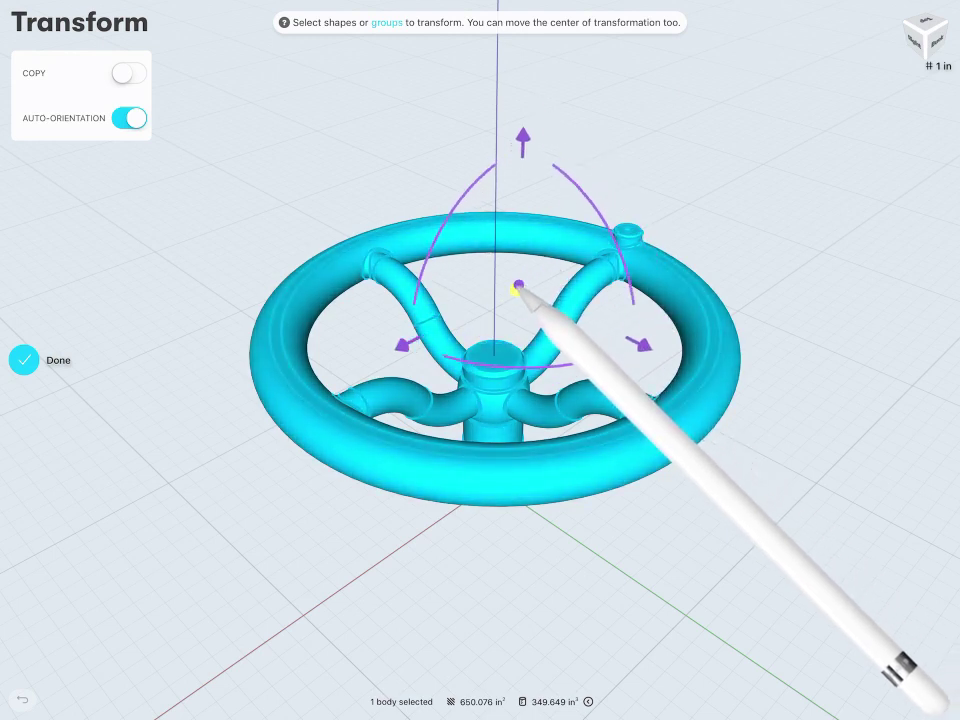
pyautogui.moveTo(527, 270)
pyautogui.mouseDown()
pyautogui.moveTo(536, 270)
pyautogui.moveTo(541, 307)
pyautogui.moveTo(628, 233)
pyautogui.mouseUp()
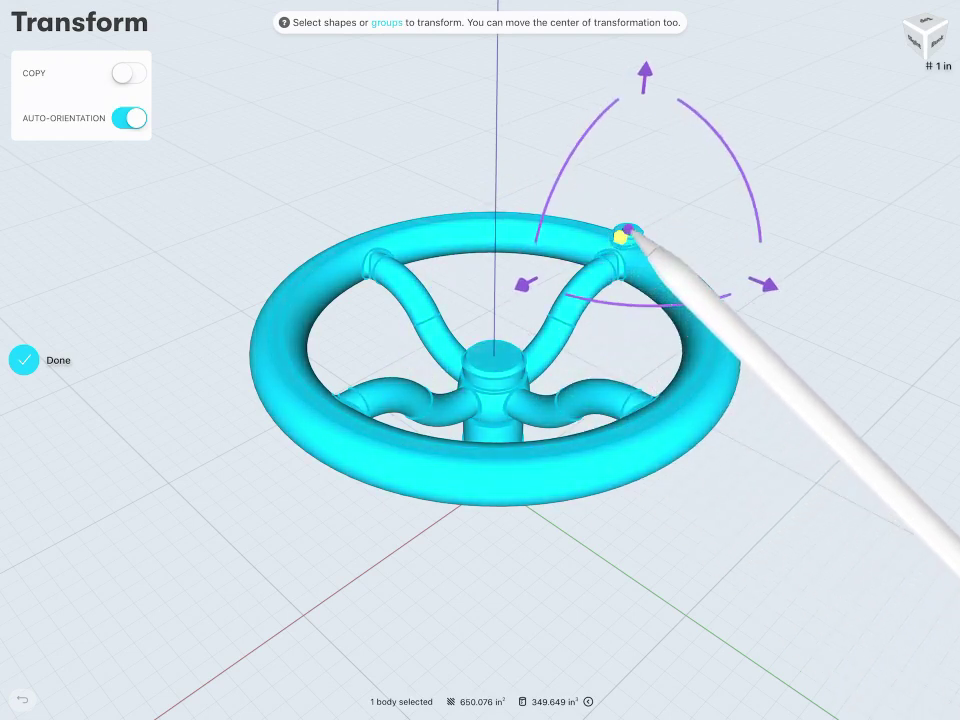
pyautogui.moveTo(622, 235)
pyautogui.mouseDown()
pyautogui.moveTo(593, 275)
pyautogui.moveTo(500, 328)
pyautogui.moveTo(493, 355)
pyautogui.mouseUp()
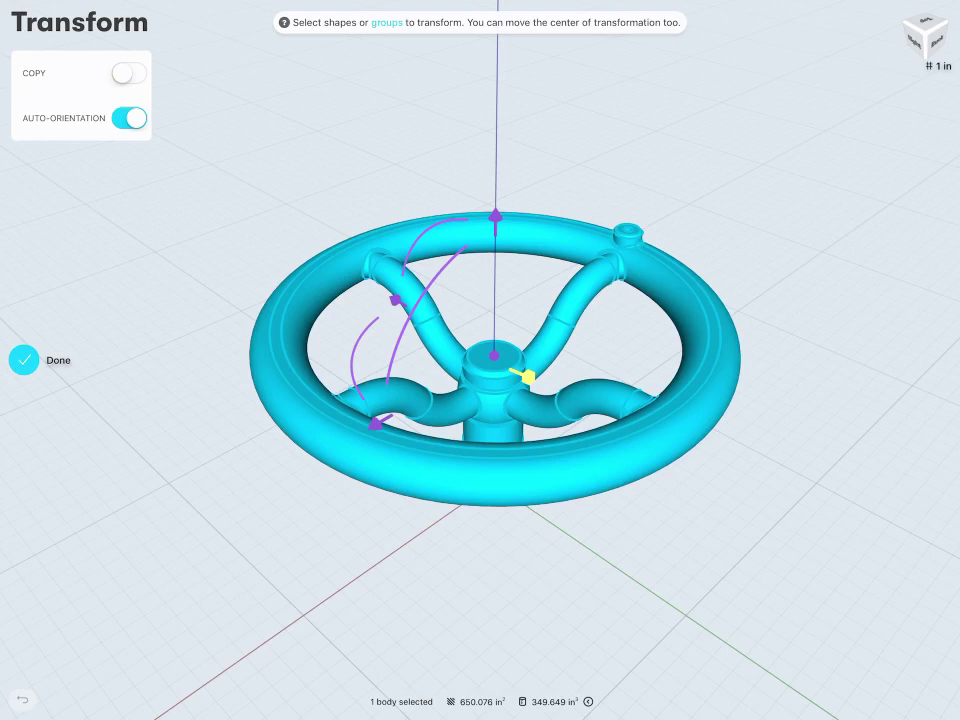
pyautogui.moveTo(494, 215)
pyautogui.mouseDown()
pyautogui.moveTo(512, 365)
pyautogui.moveTo(497, 257)
pyautogui.moveTo(508, 120)
pyautogui.moveTo(514, 182)
pyautogui.moveTo(510, 242)
pyautogui.moveTo(505, 100)
pyautogui.moveTo(497, 98)
pyautogui.mouseUp()
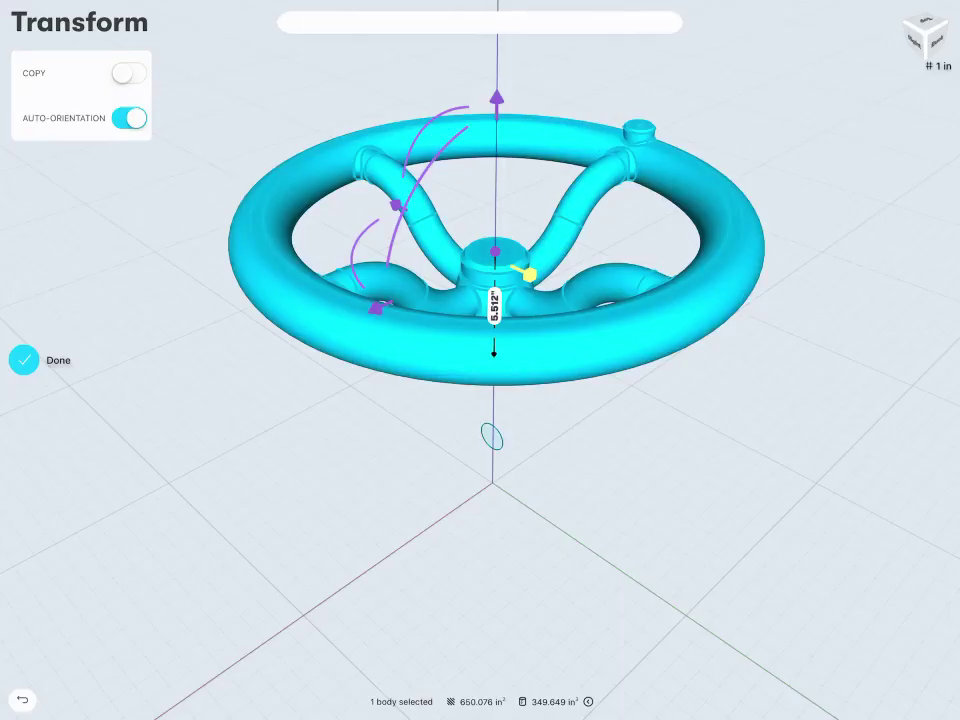
# Set the wheel's vertical offset to exactly 5 and recentre the view on it.
pyautogui.click(493, 305)
pyautogui.click(480, 314)
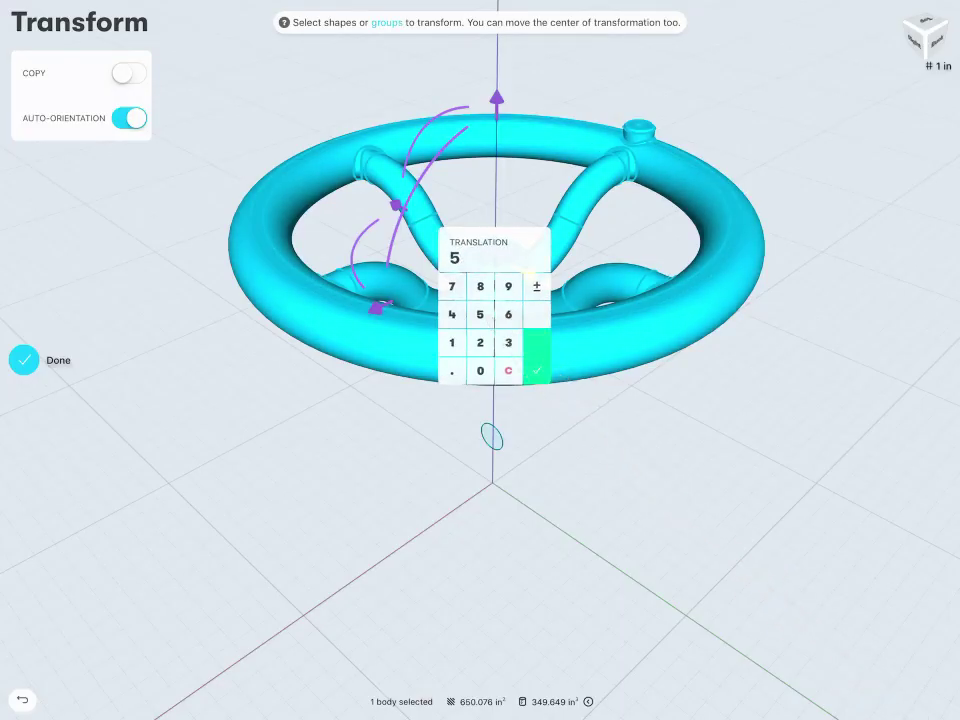
pyautogui.click(537, 370)
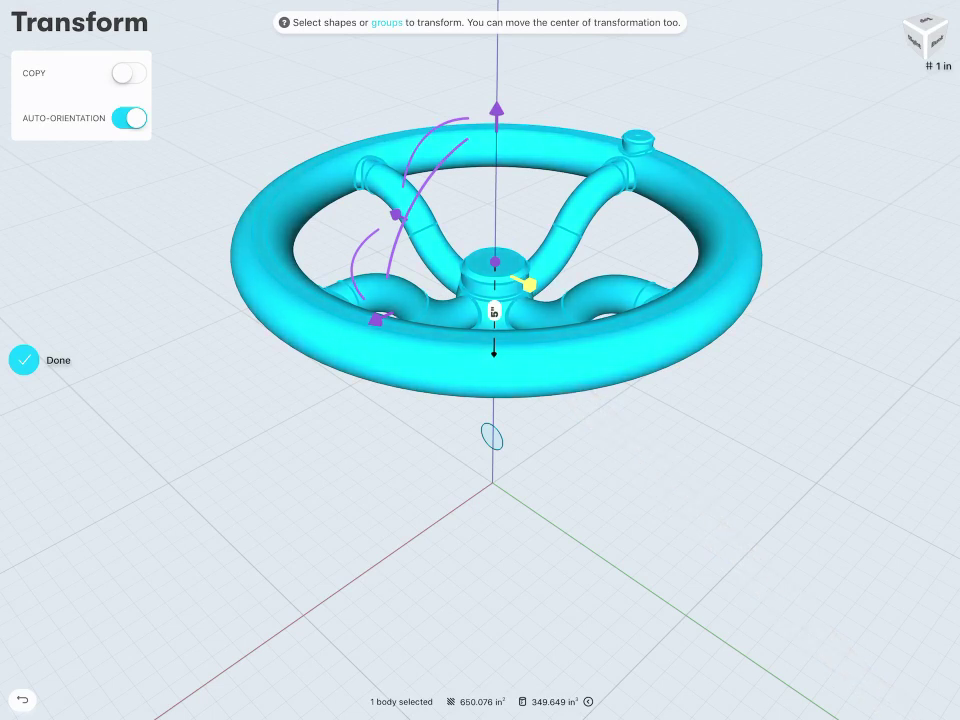
pyautogui.moveTo(375, 318)
pyautogui.mouseDown()
pyautogui.moveTo(322, 412)
pyautogui.moveTo(403, 397)
pyautogui.moveTo(285, 482)
pyautogui.moveTo(289, 471)
pyautogui.mouseUp()
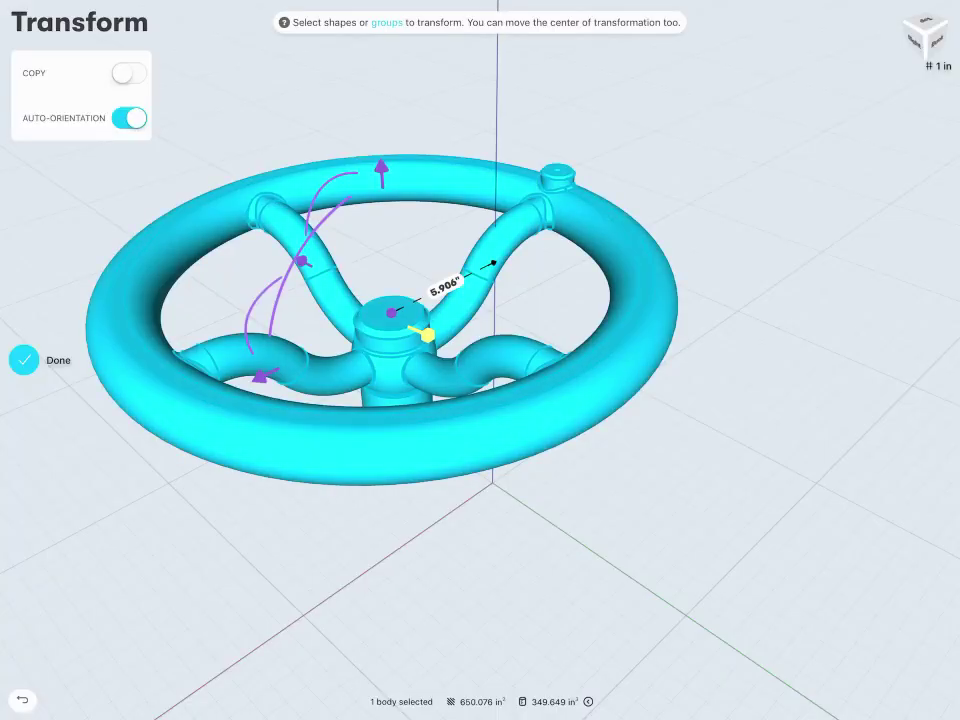
pyautogui.moveTo(640, 400); pyautogui.dragTo(710, 404, button='middle')
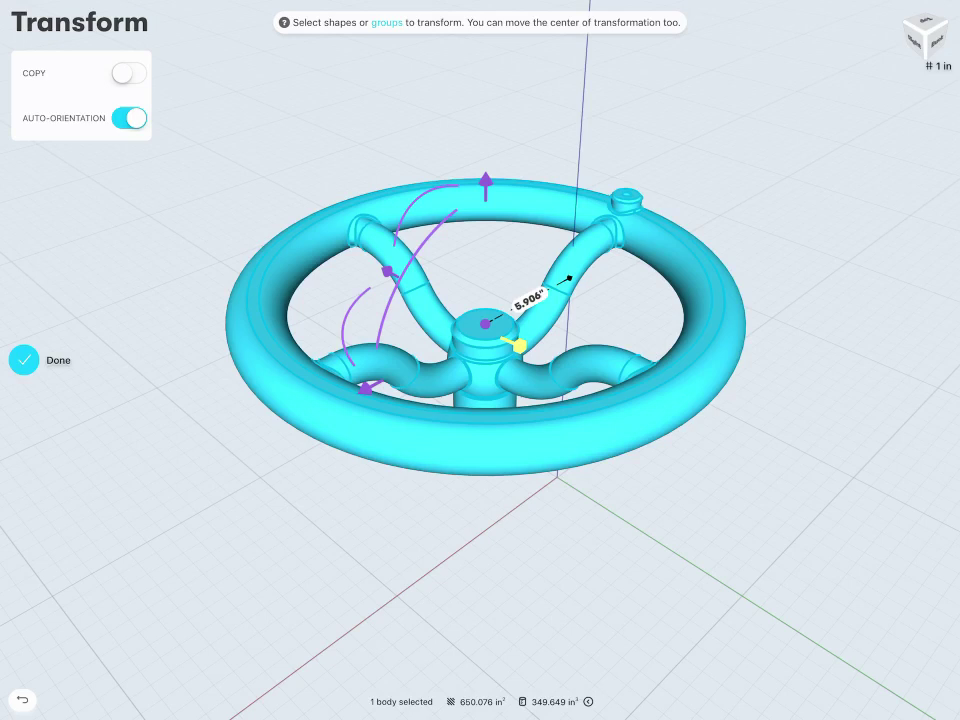
# Rotate the wheel exactly 45° about its vertical axis, then undo a trial tilt.
pyautogui.moveTo(345, 330)
pyautogui.mouseDown()
pyautogui.moveTo(405, 412)
pyautogui.moveTo(345, 382)
pyautogui.mouseUp()
pyautogui.moveTo(366, 306)
pyautogui.mouseDown()
pyautogui.moveTo(403, 300)
pyautogui.moveTo(472, 262)
pyautogui.moveTo(439, 292)
pyautogui.moveTo(392, 366)
pyautogui.moveTo(459, 432)
pyautogui.moveTo(386, 414)
pyautogui.moveTo(362, 432)
pyautogui.mouseUp()
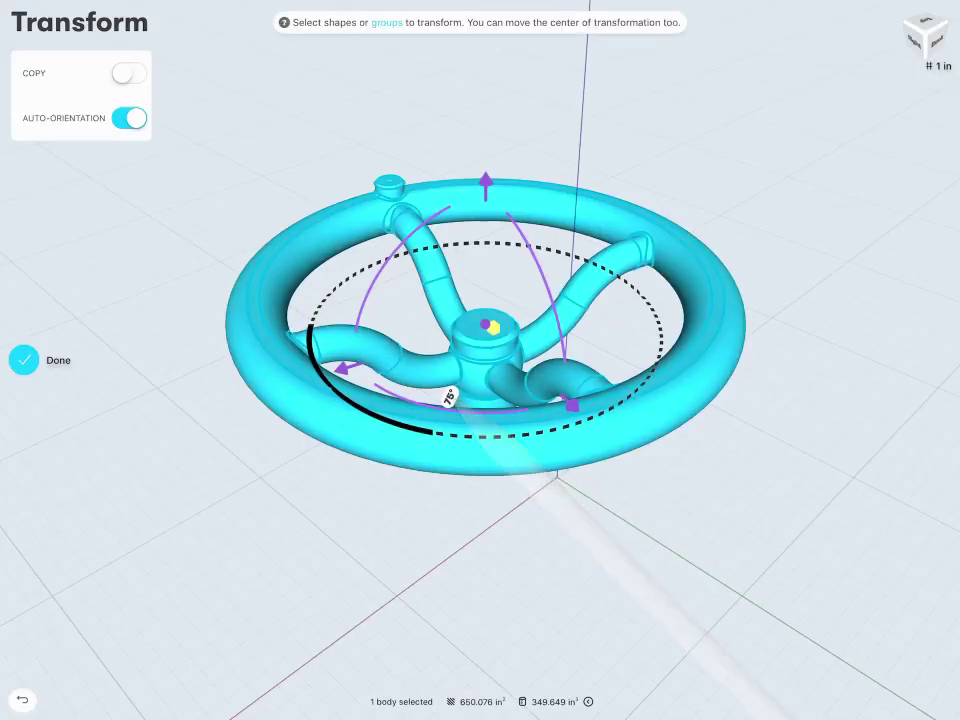
pyautogui.click(450, 397)
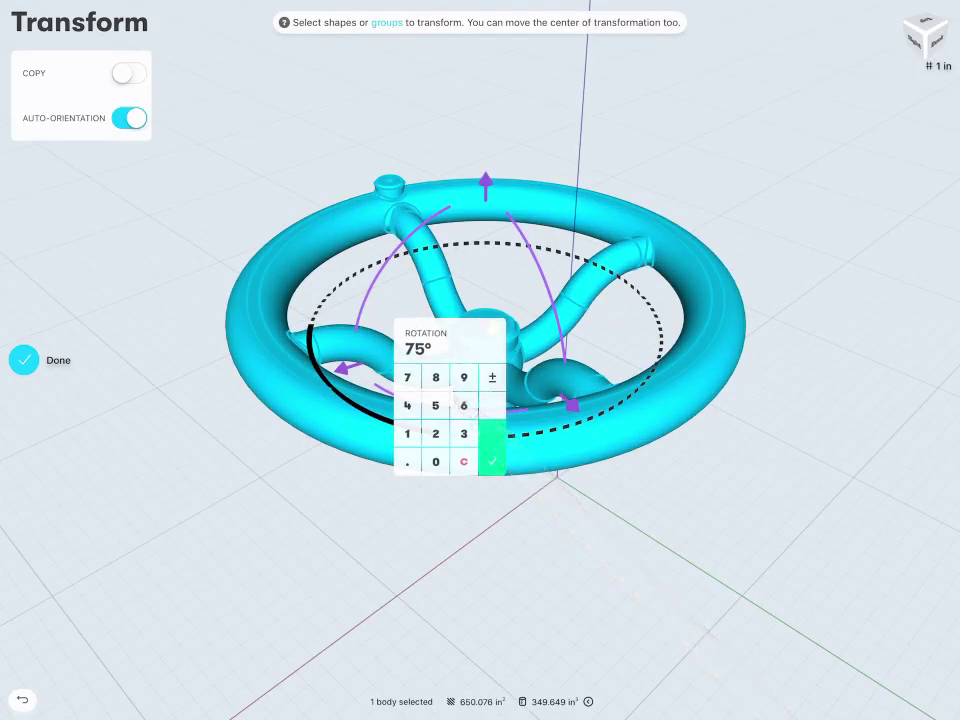
pyautogui.click(407, 405)
pyautogui.click(435, 405)
pyautogui.click(492, 461)
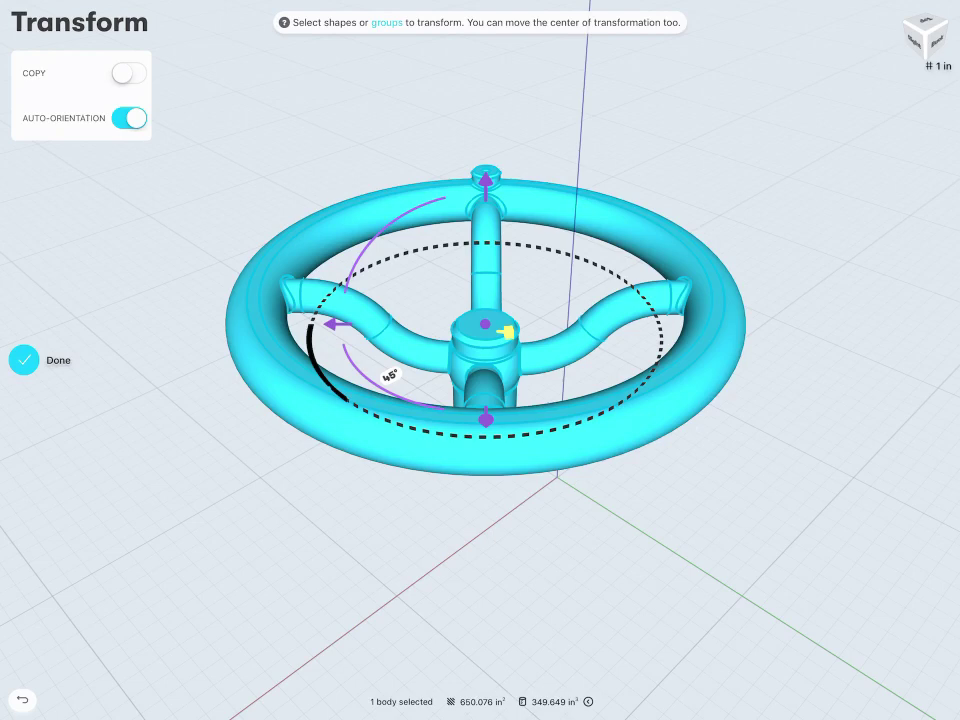
pyautogui.moveTo(392, 236)
pyautogui.mouseDown()
pyautogui.moveTo(514, 210)
pyautogui.moveTo(493, 210)
pyautogui.moveTo(466, 232)
pyautogui.mouseUp()
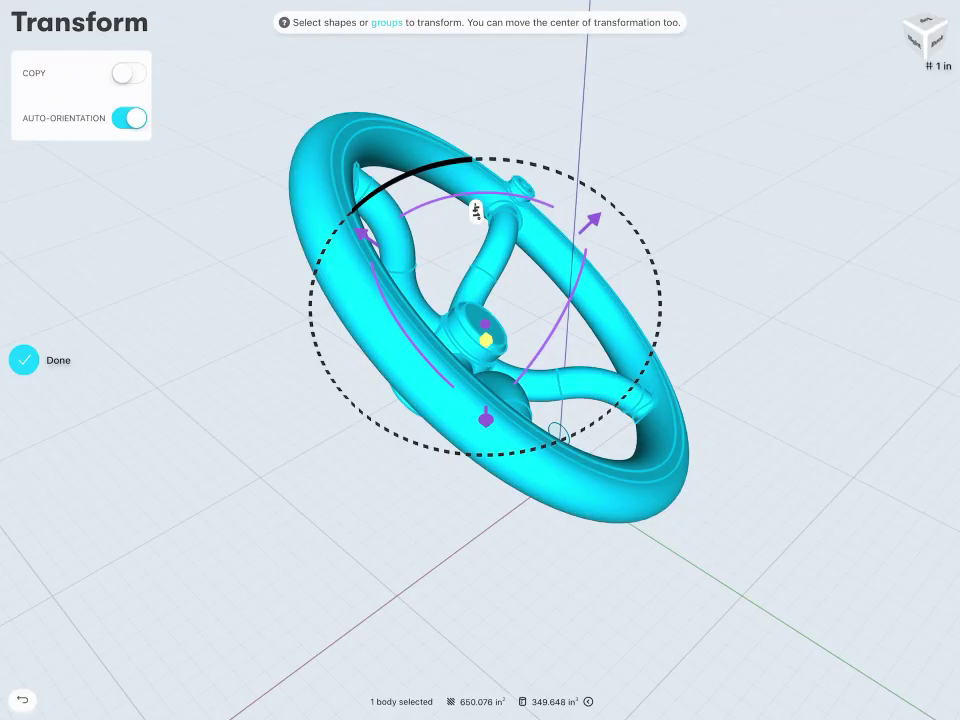
pyautogui.click(22, 700)
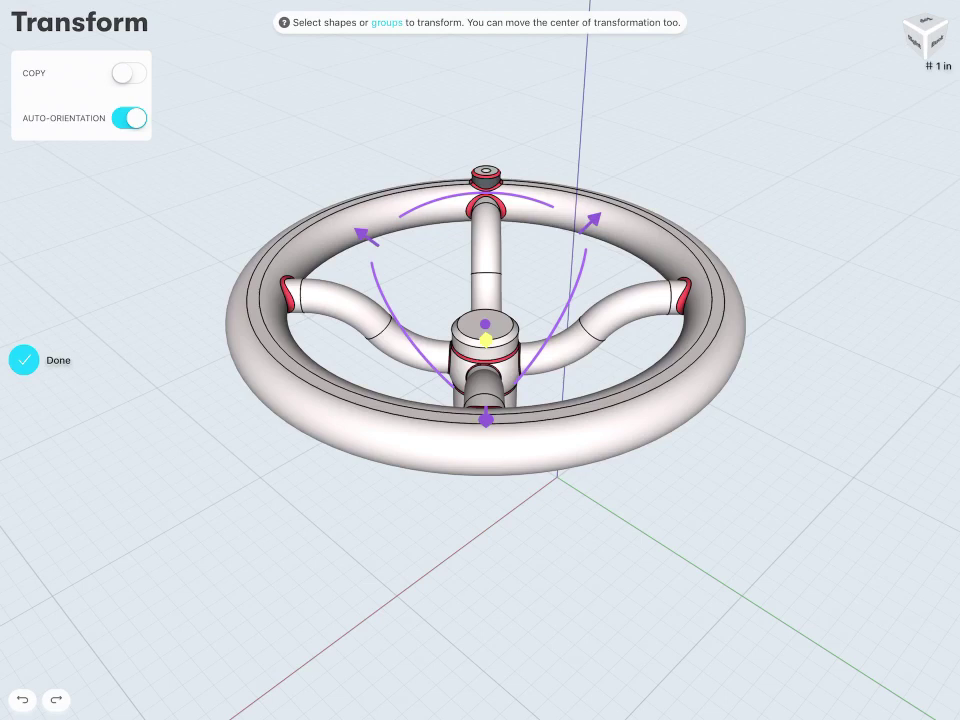
# Reselect the wheel, put the pivot on the rim knob, and swing it about 268°.
pyautogui.click(681, 407)
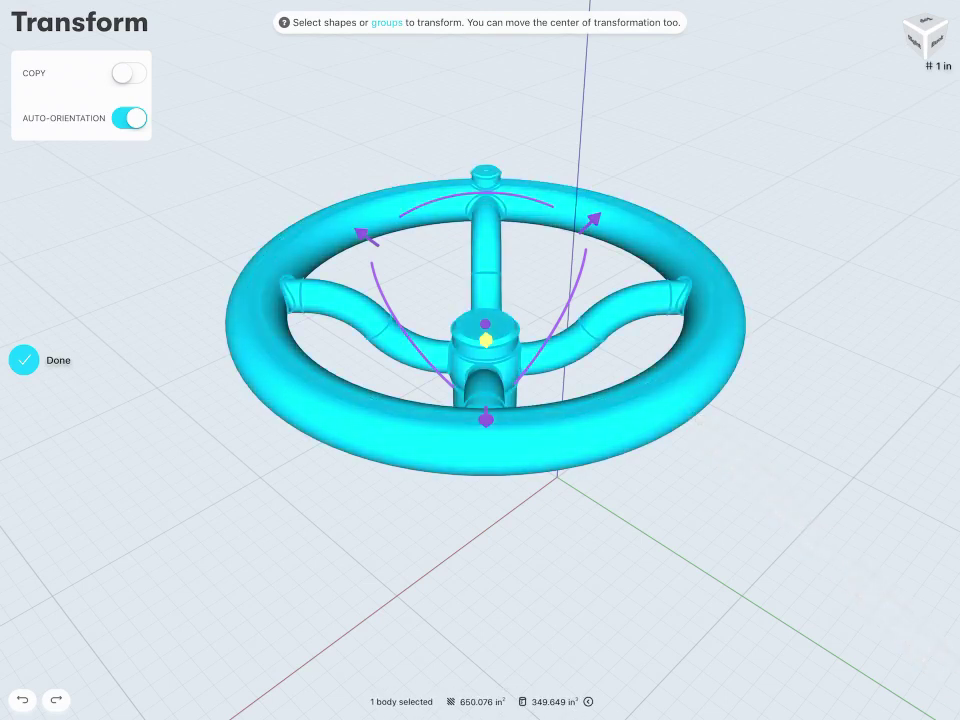
pyautogui.moveTo(487, 328); pyautogui.dragTo(485, 171)
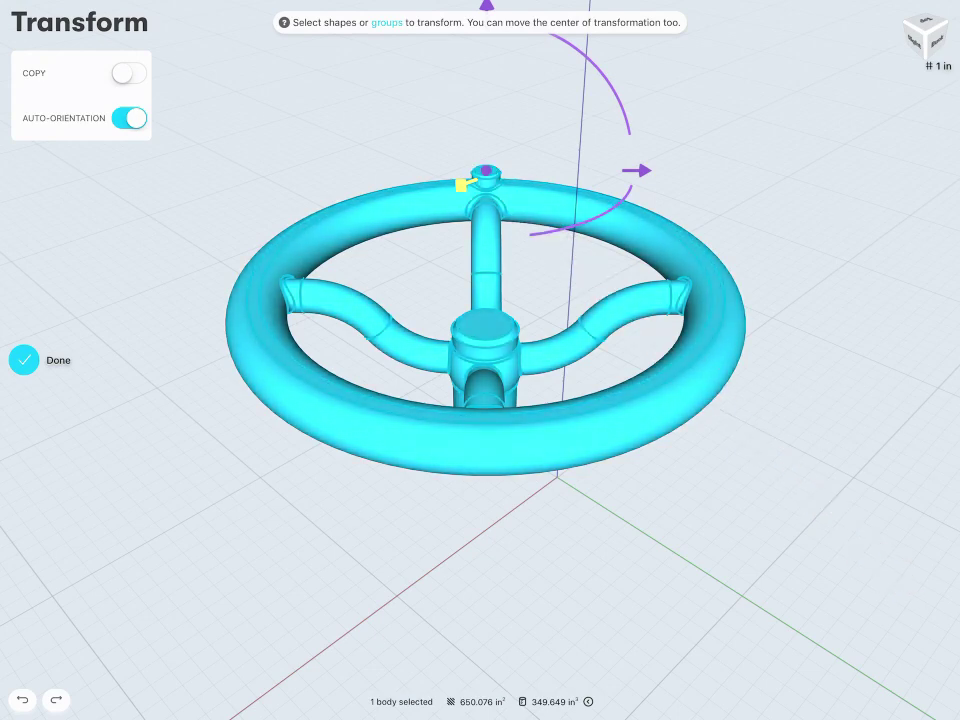
pyautogui.moveTo(618, 496); pyautogui.dragTo(555, 548, button='middle')
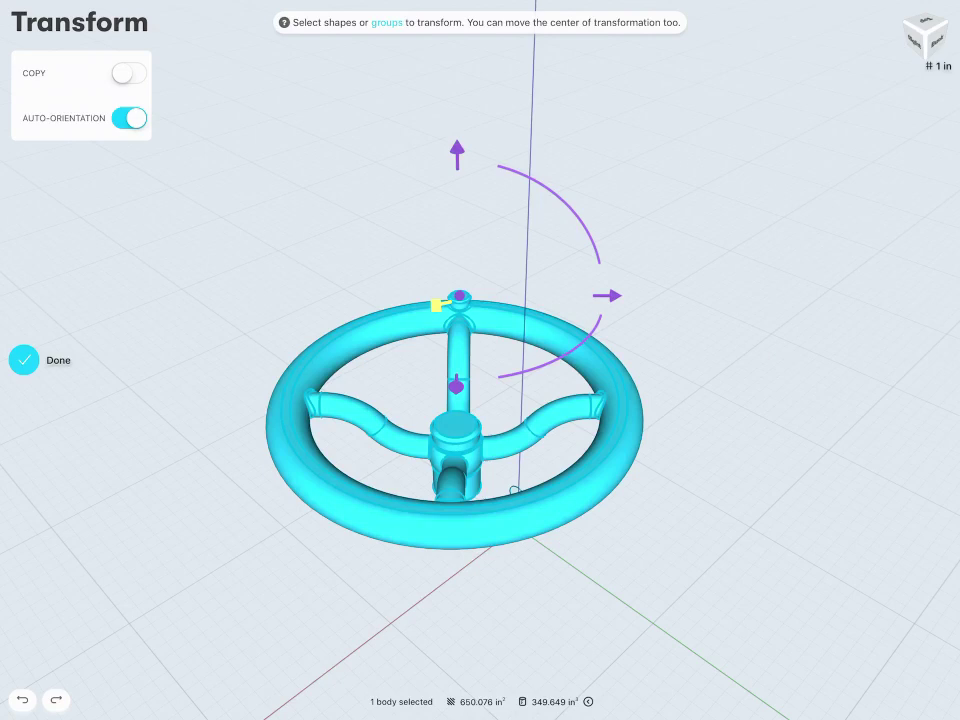
pyautogui.moveTo(575, 340)
pyautogui.mouseDown()
pyautogui.moveTo(561, 334)
pyautogui.moveTo(612, 350)
pyautogui.moveTo(636, 322)
pyautogui.moveTo(628, 285)
pyautogui.moveTo(525, 216)
pyautogui.moveTo(476, 228)
pyautogui.moveTo(450, 218)
pyautogui.moveTo(425, 258)
pyautogui.moveTo(418, 317)
pyautogui.moveTo(398, 330)
pyautogui.moveTo(416, 366)
pyautogui.moveTo(461, 381)
pyautogui.moveTo(495, 375)
pyautogui.moveTo(468, 386)
pyautogui.moveTo(390, 366)
pyautogui.moveTo(342, 338)
pyautogui.mouseUp()
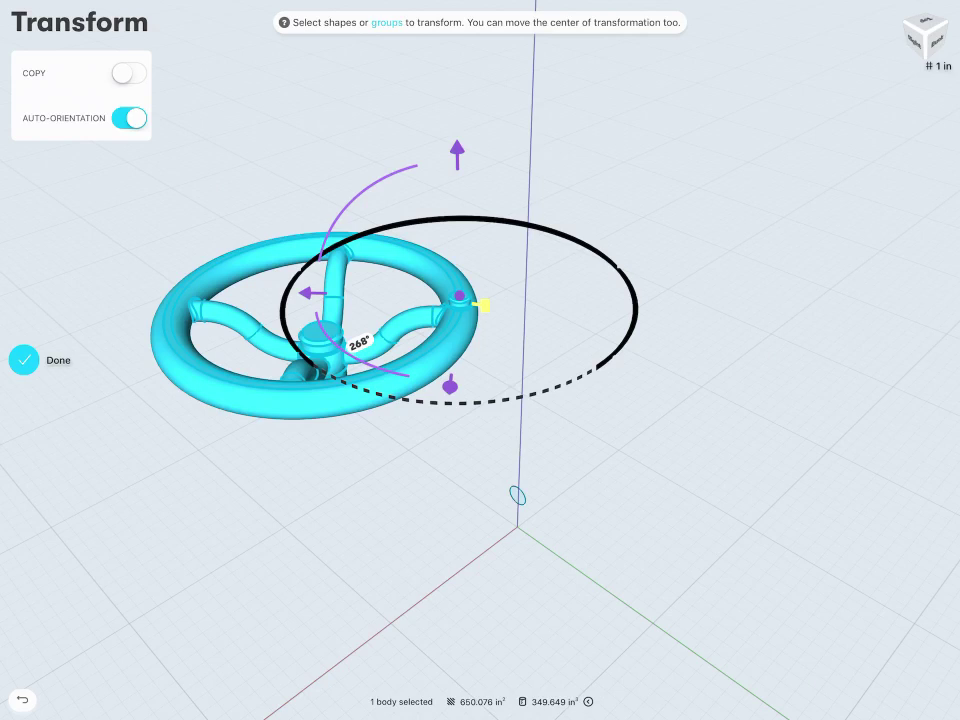
# Scale the wheel by an exact factor of 2 about the rim knob.
pyautogui.moveTo(482, 303)
pyautogui.mouseDown()
pyautogui.moveTo(536, 326)
pyautogui.moveTo(606, 381)
pyautogui.moveTo(673, 386)
pyautogui.moveTo(612, 352)
pyautogui.moveTo(518, 336)
pyautogui.moveTo(678, 367)
pyautogui.mouseUp()
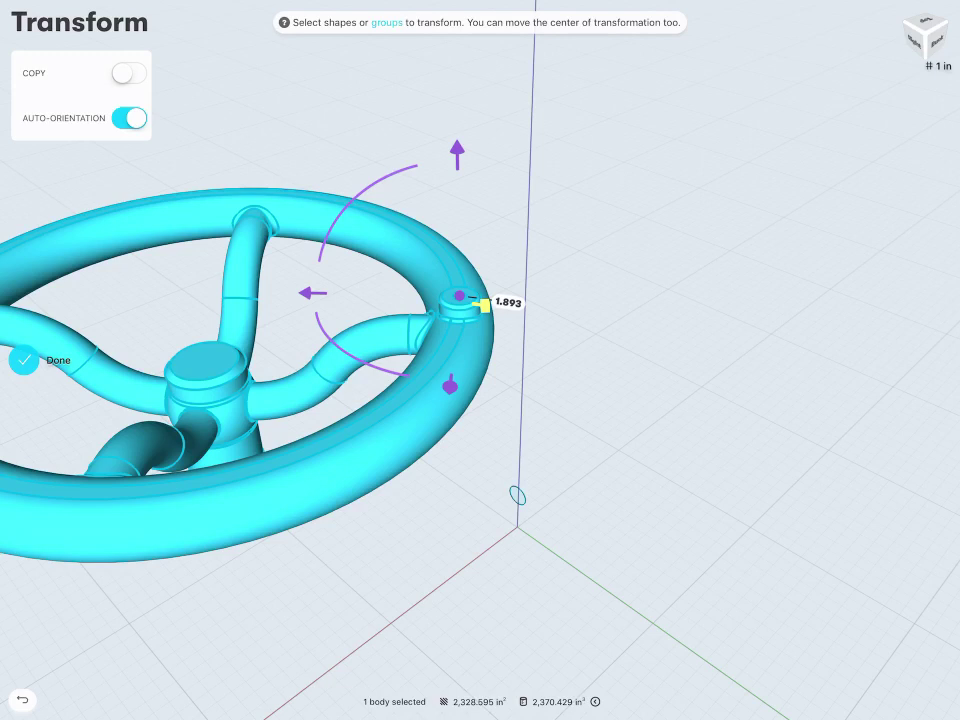
pyautogui.click(508, 302)
pyautogui.click(494, 339)
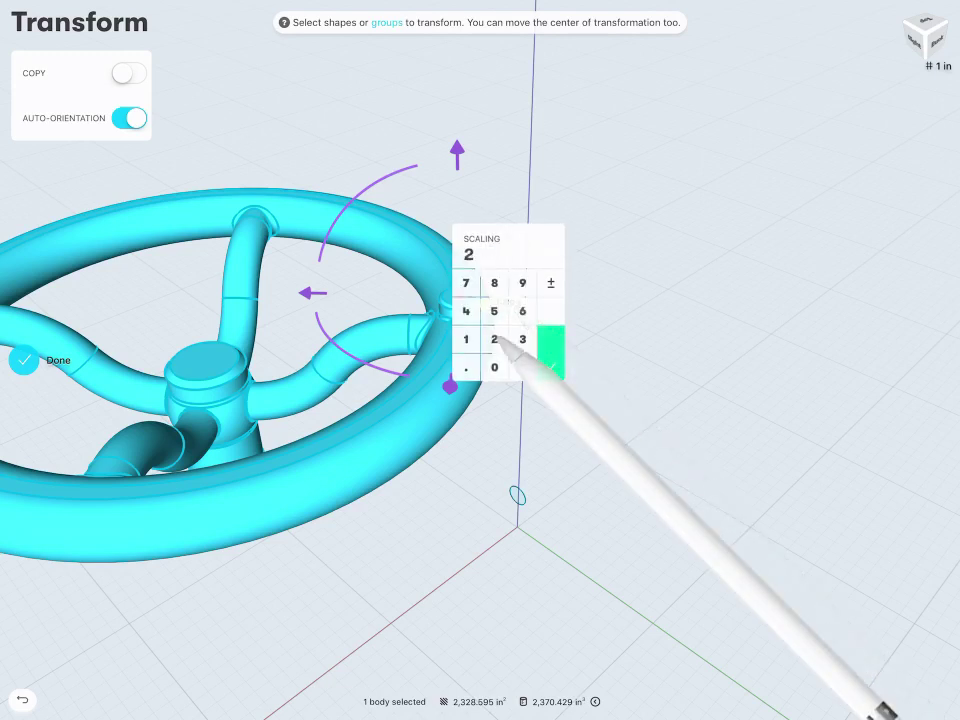
pyautogui.click(550, 366)
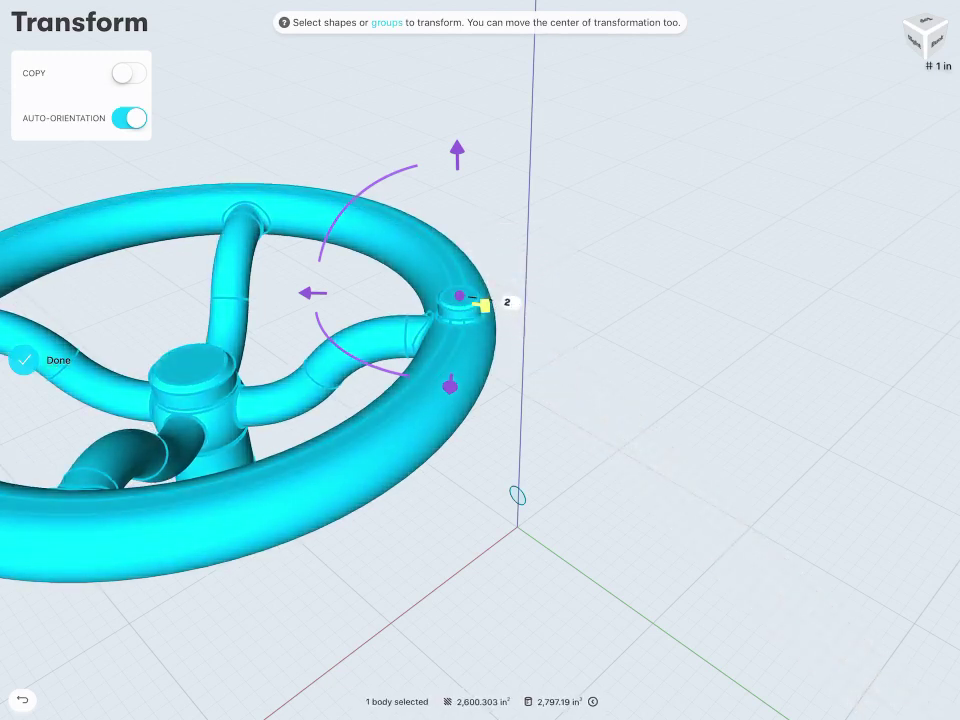
pyautogui.moveTo(525, 410); pyautogui.dragTo(731, 420, button='middle')
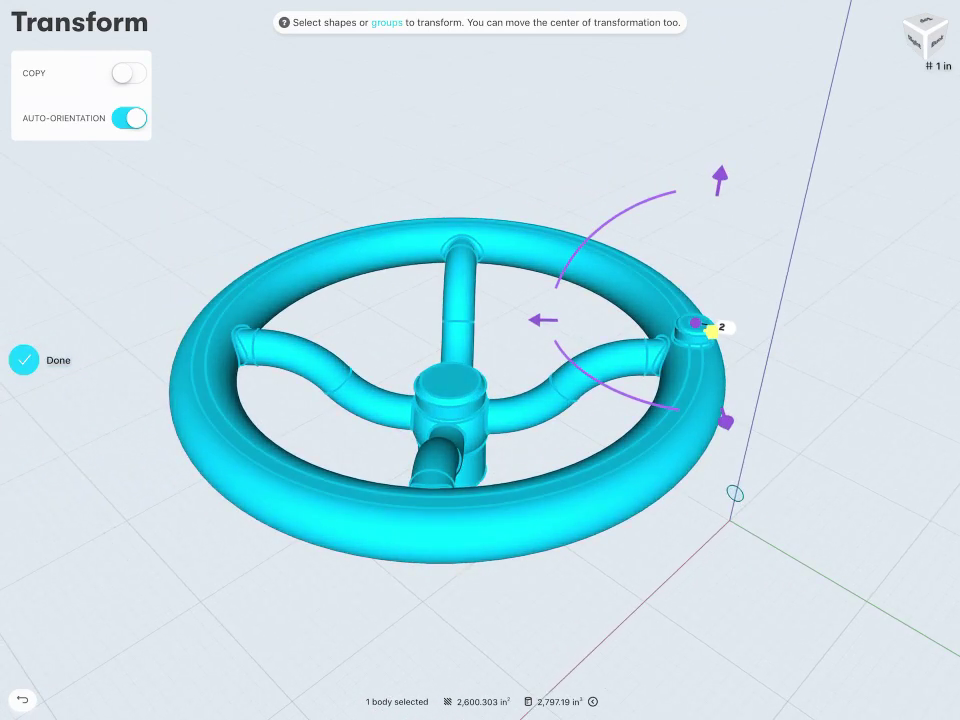
# Undo the doubling, return the pivot to the hub, and scale the wheel by about 0.935.
pyautogui.hotkey('ctrl', 'z')
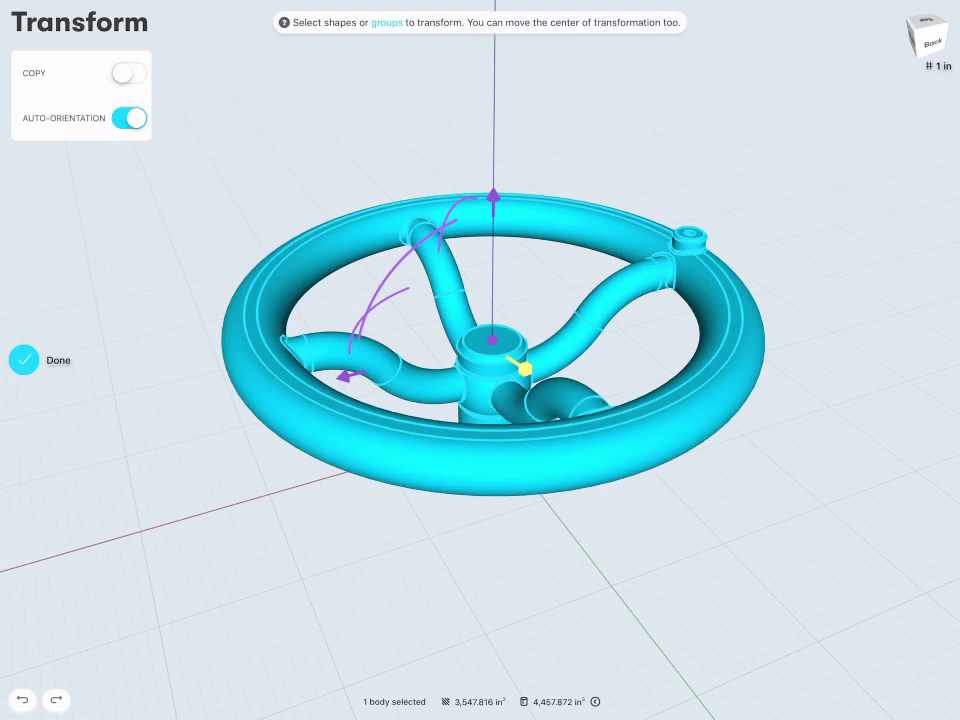
pyautogui.moveTo(522, 367); pyautogui.dragTo(492, 340)
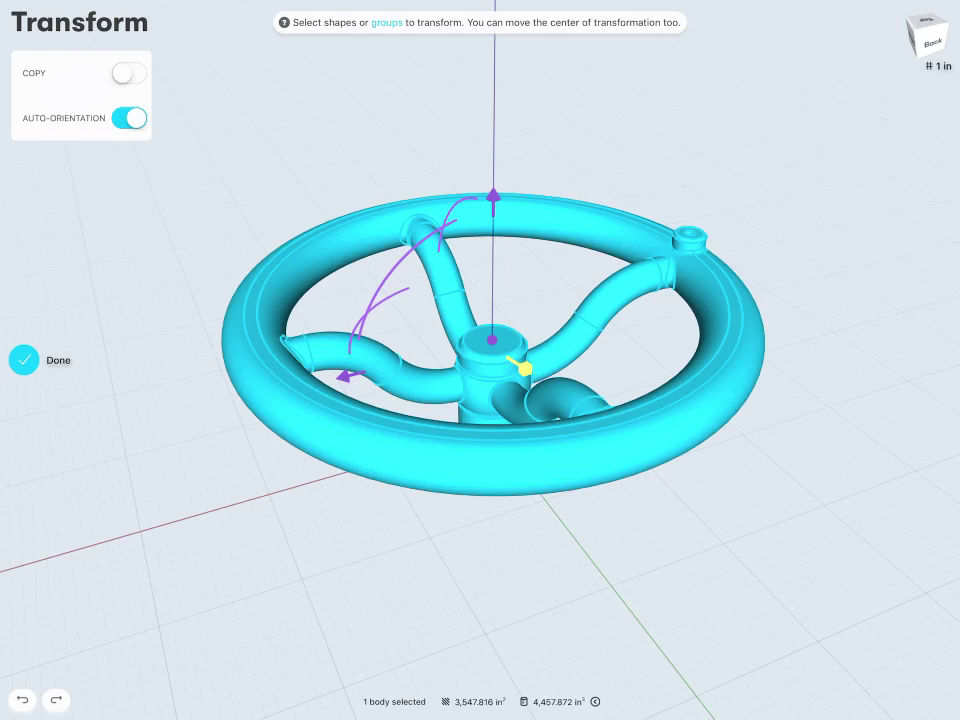
pyautogui.moveTo(524, 368)
pyautogui.mouseDown()
pyautogui.moveTo(612, 458)
pyautogui.moveTo(510, 350)
pyautogui.moveTo(638, 478)
pyautogui.moveTo(512, 357)
pyautogui.moveTo(546, 386)
pyautogui.moveTo(529, 392)
pyautogui.moveTo(590, 440)
pyautogui.moveTo(524, 378)
pyautogui.mouseUp()
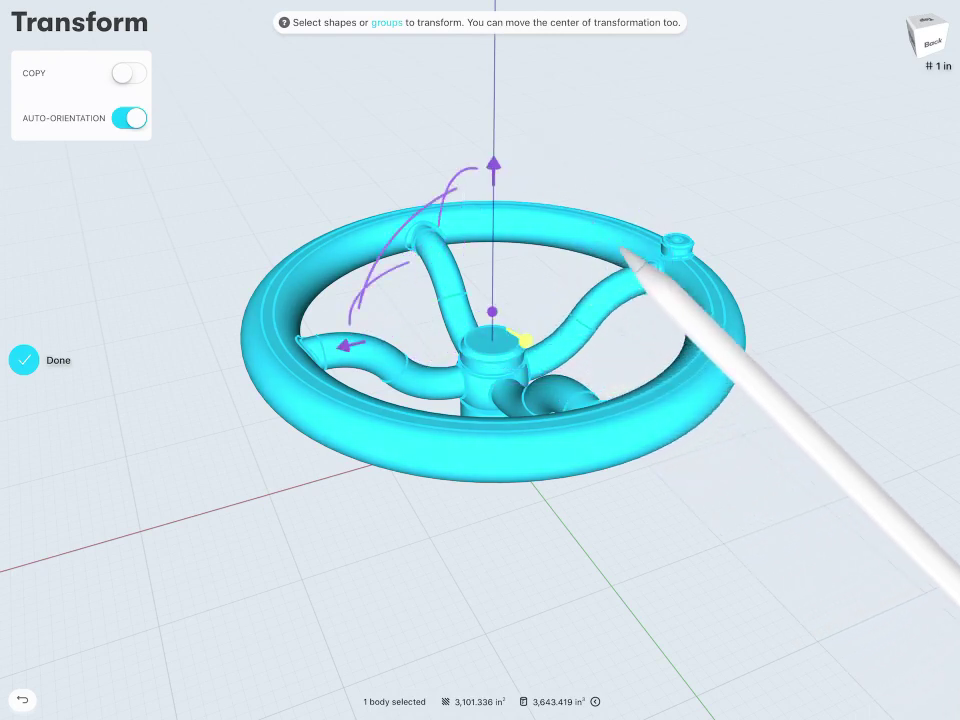
# Move the pivot onto the rim knob and rescale the wheel there, to about 2,797 in³.
pyautogui.click(678, 242)
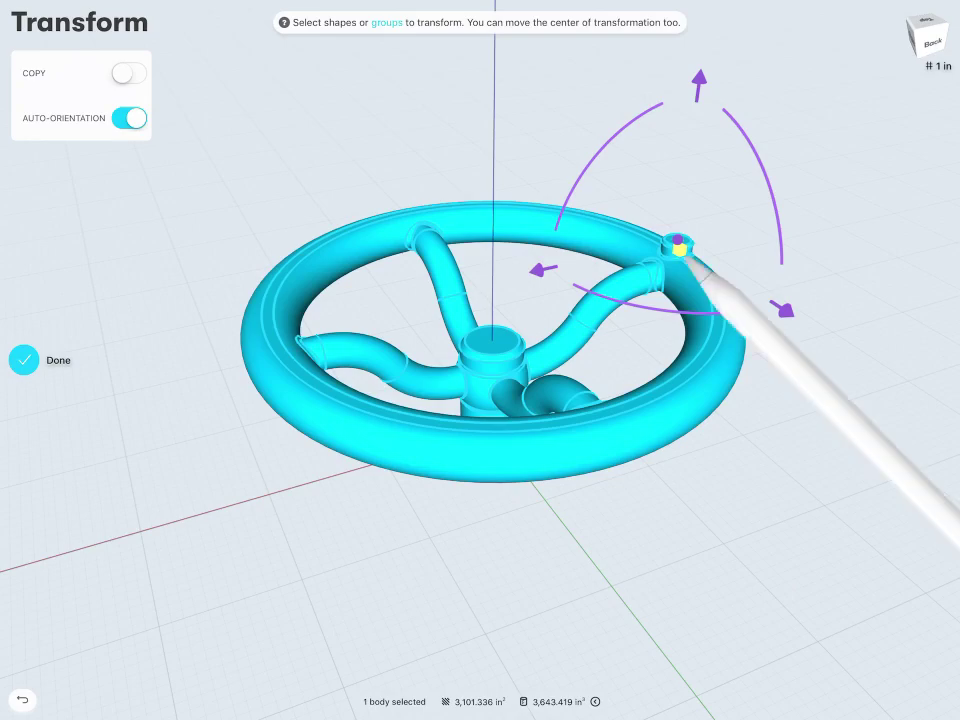
pyautogui.scroll(5, 490, 400)
pyautogui.moveTo(727, 410)
pyautogui.mouseDown()
pyautogui.moveTo(739, 330)
pyautogui.moveTo(729, 242)
pyautogui.moveTo(724, 302)
pyautogui.moveTo(684, 392)
pyautogui.moveTo(639, 454)
pyautogui.moveTo(692, 306)
pyautogui.moveTo(626, 411)
pyautogui.moveTo(656, 364)
pyautogui.moveTo(678, 296)
pyautogui.moveTo(690, 340)
pyautogui.moveTo(637, 364)
pyautogui.moveTo(700, 410)
pyautogui.mouseUp()
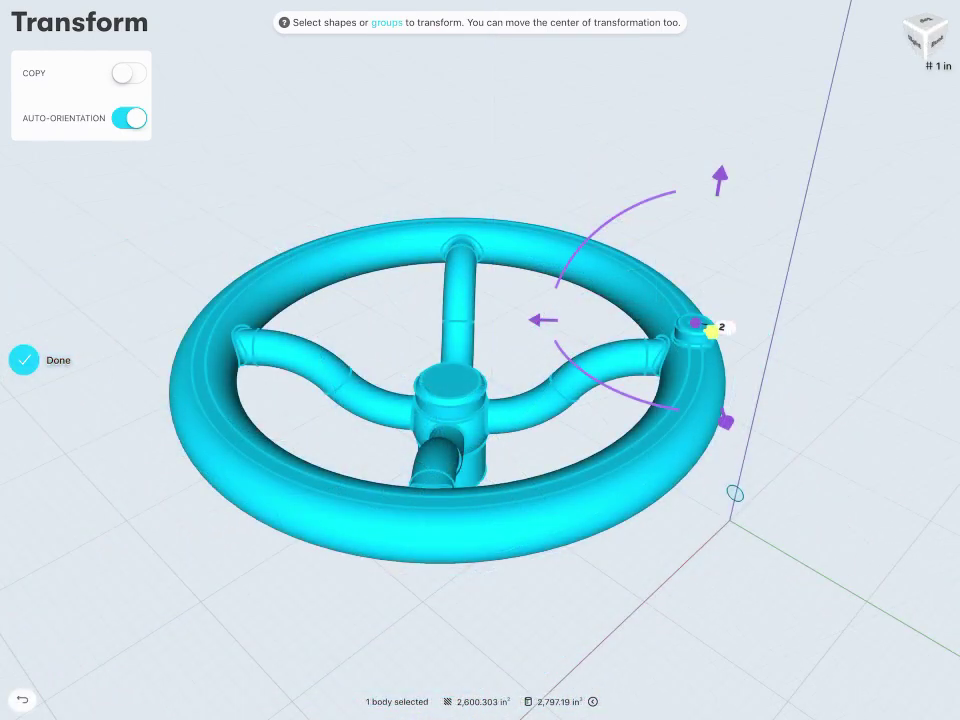